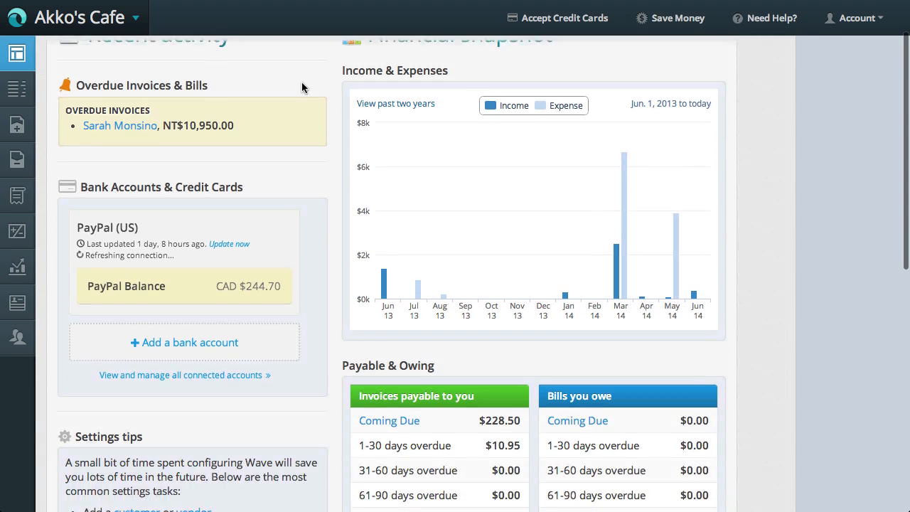
# - Review the dashboard's recent activity, payable and owing, and net income sections, and open the list of accounting settings
pyautogui.scroll(-2, 302, 87)
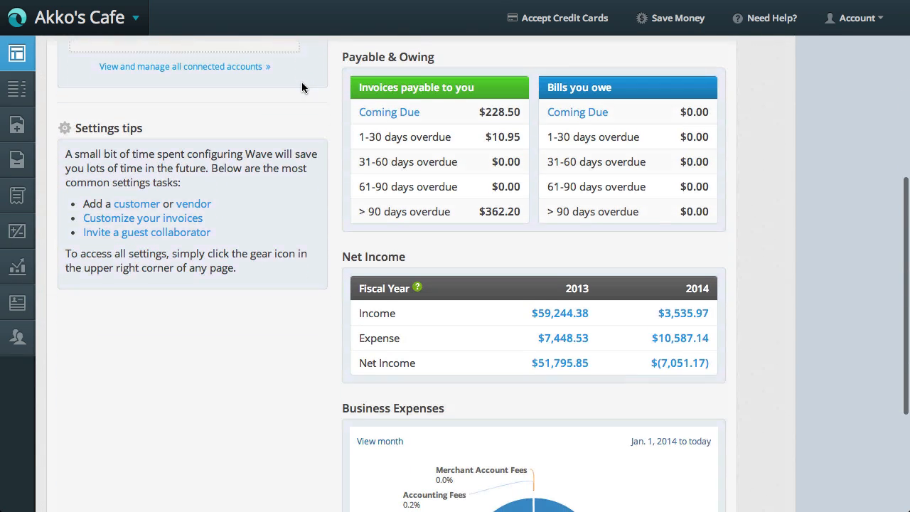
pyautogui.scroll(6, 301, 87)
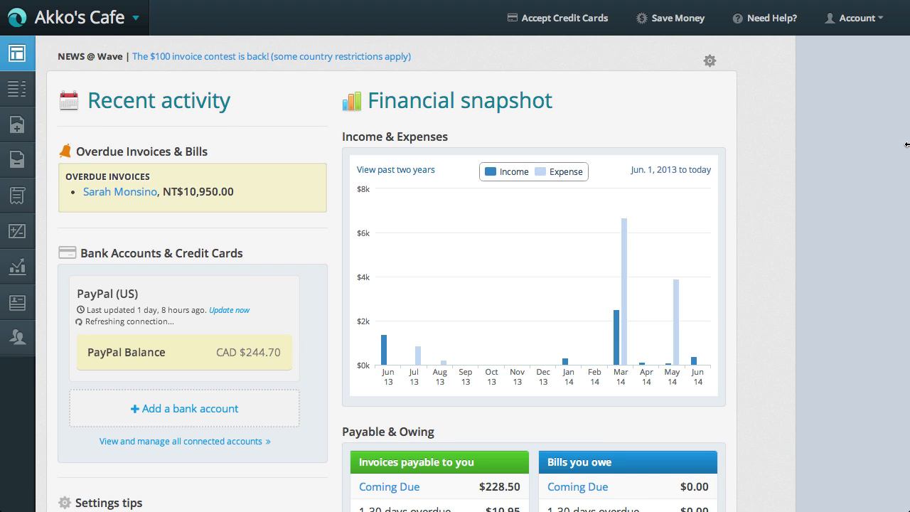
pyautogui.moveTo(908, 146); pyautogui.dragTo(908, 146)
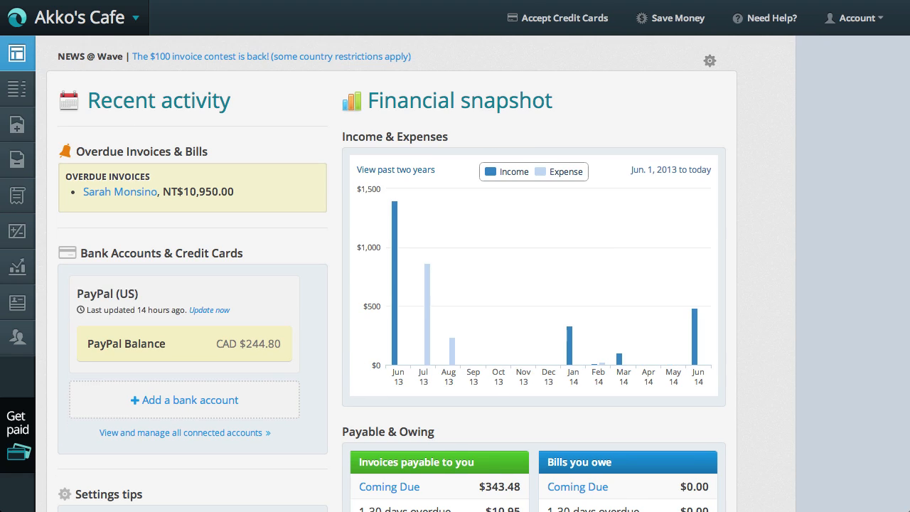
pyautogui.click(703, 62)
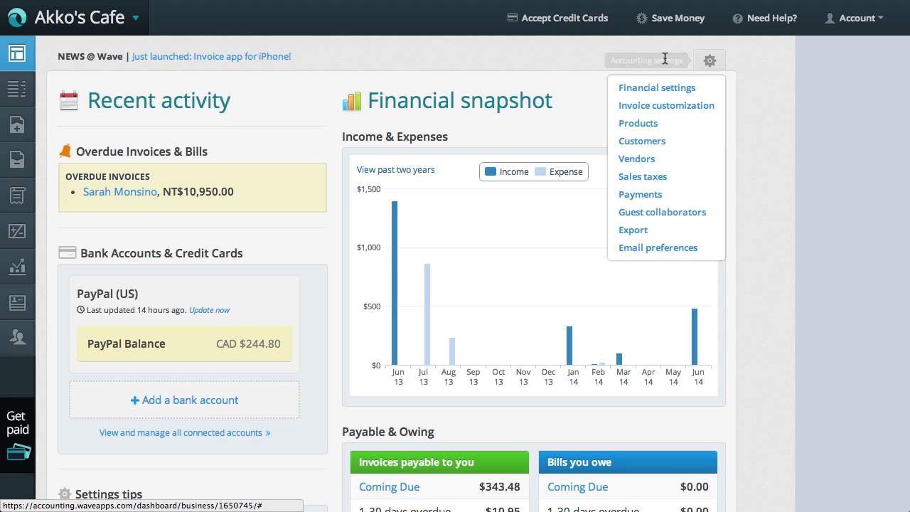
# - Open the transactions list and verify the Taxes Payable and Merchant transactions
pyautogui.click(22, 90)
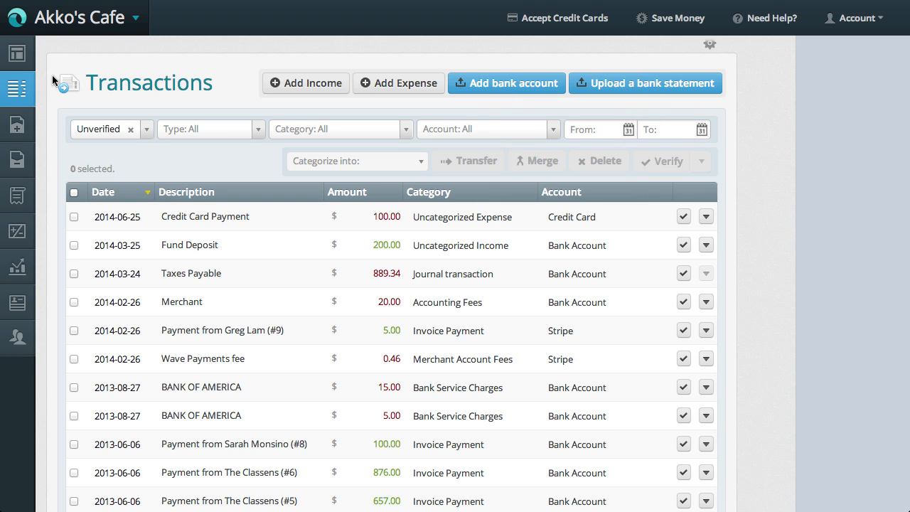
pyautogui.click(683, 275)
pyautogui.click(683, 302)
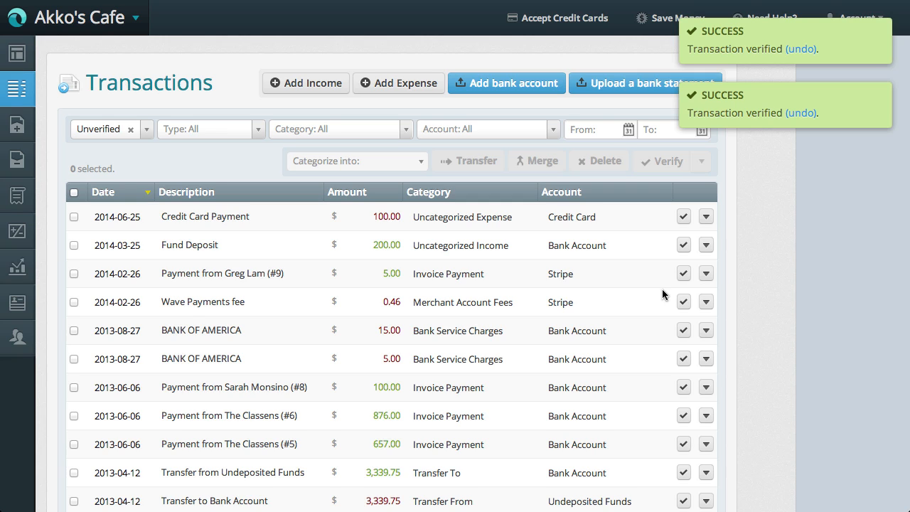
# - Examine the details and available actions of the 15.00 BANK OF AMERICA transaction, and close its details
pyautogui.click(242, 331)
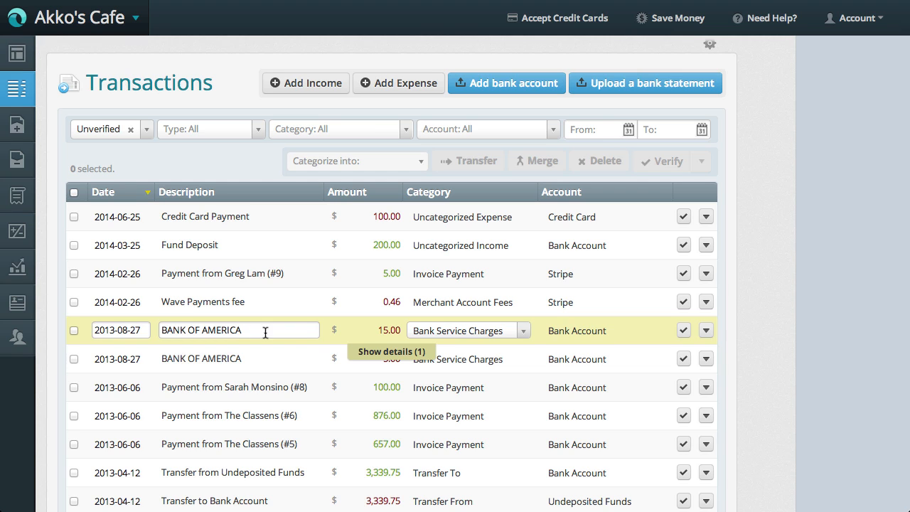
pyautogui.click(363, 351)
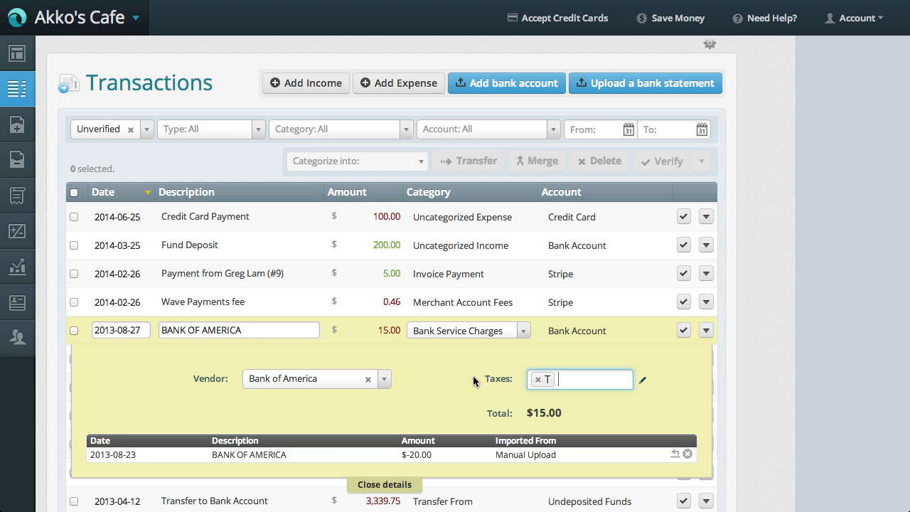
pyautogui.click(706, 331)
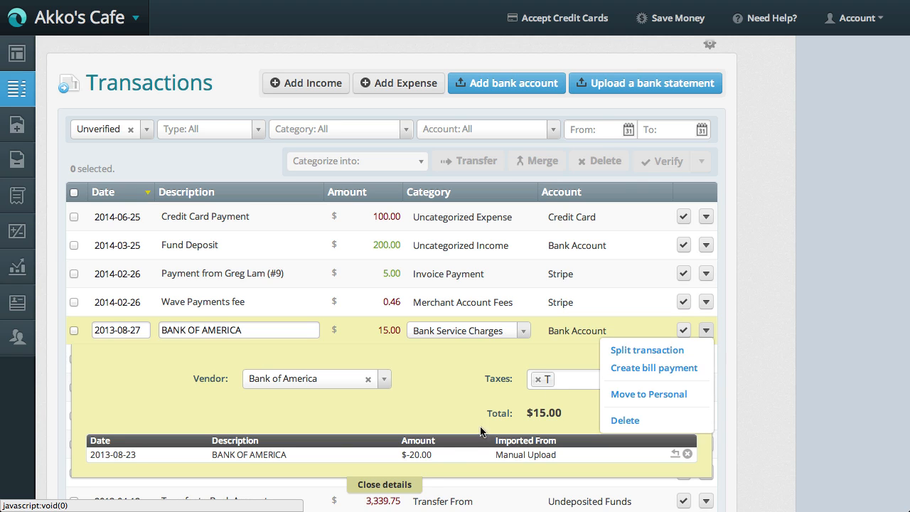
pyautogui.click(395, 488)
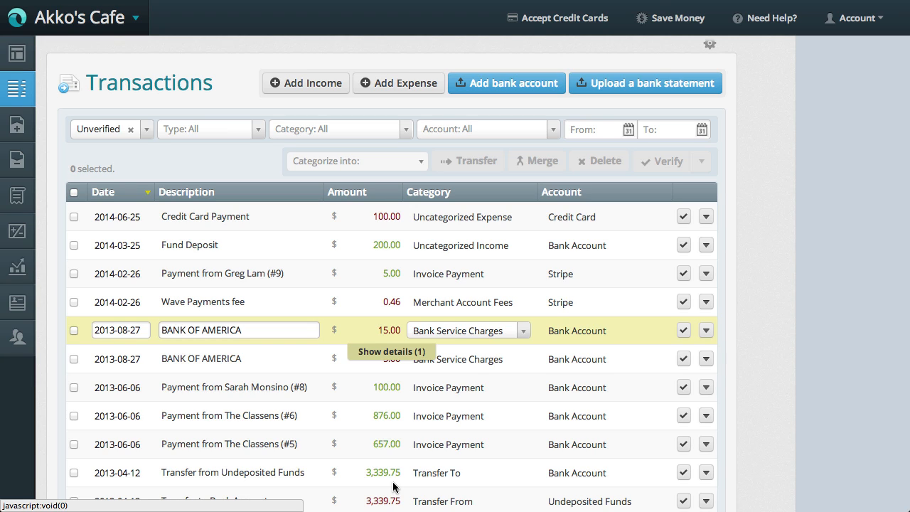
# - Categorize both BANK OF AMERICA transactions dated 2013-08-27 into Bank Service Charges
pyautogui.click(73, 359)
pyautogui.click(74, 330)
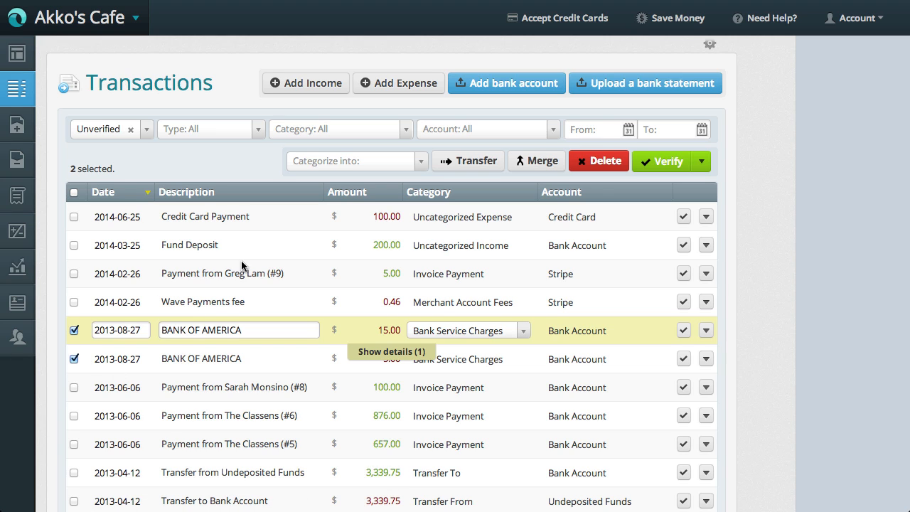
pyautogui.click(420, 161)
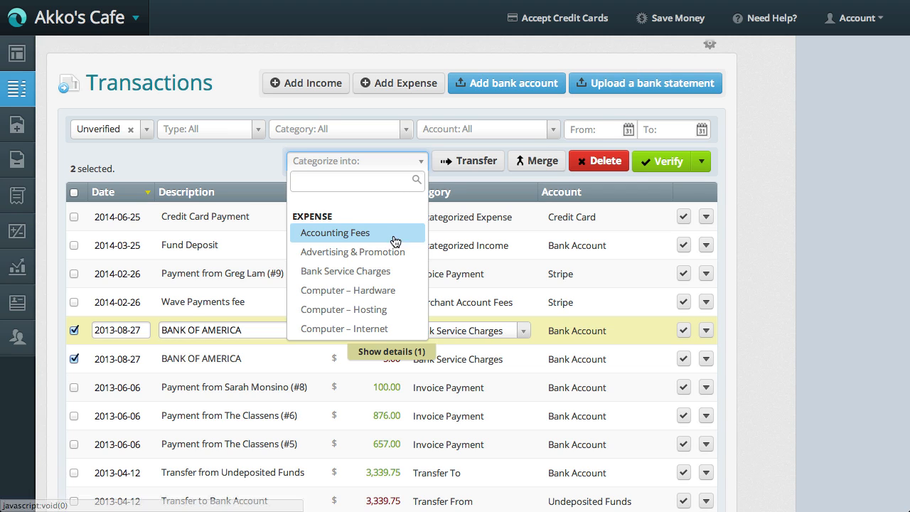
pyautogui.click(381, 272)
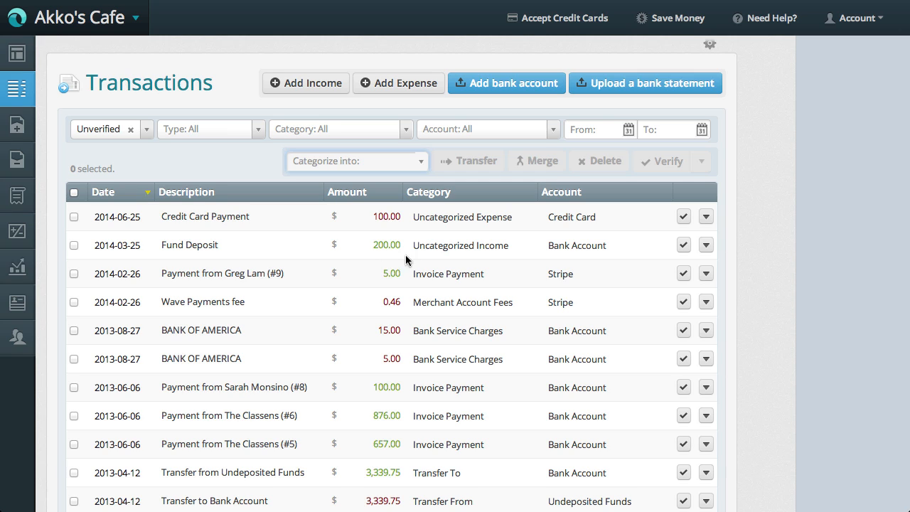
pyautogui.click(406, 255)
pyautogui.click(706, 246)
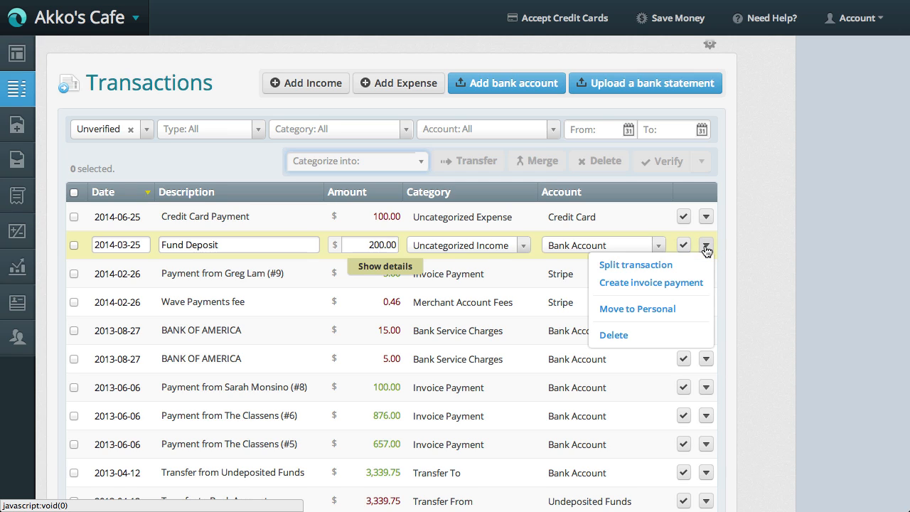
pyautogui.click(677, 282)
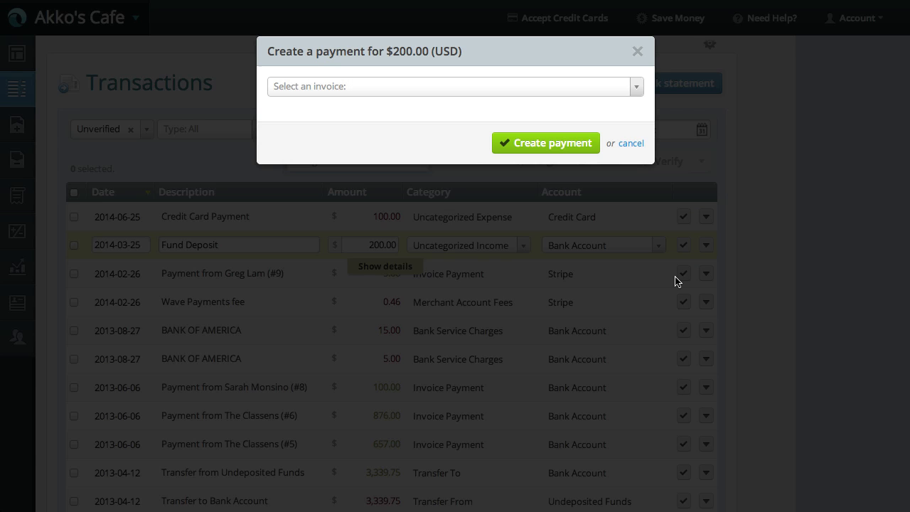
pyautogui.click(590, 86)
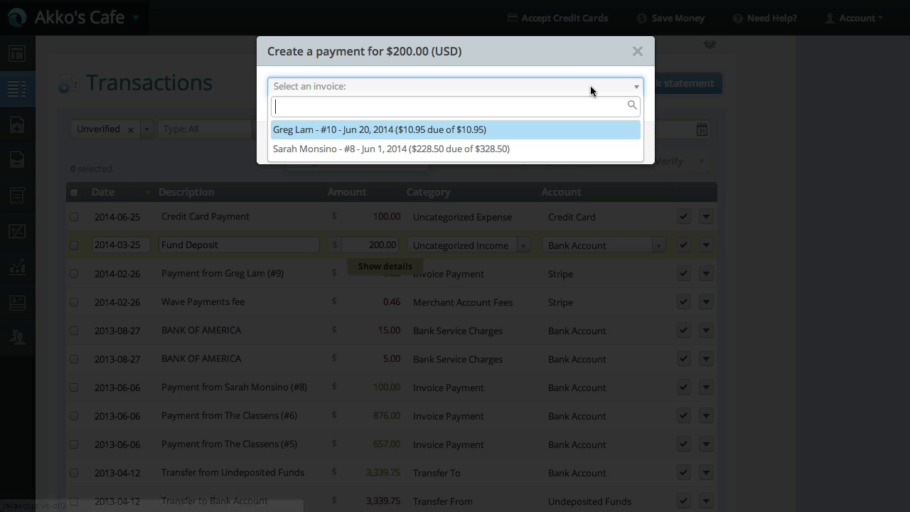
pyautogui.click(569, 148)
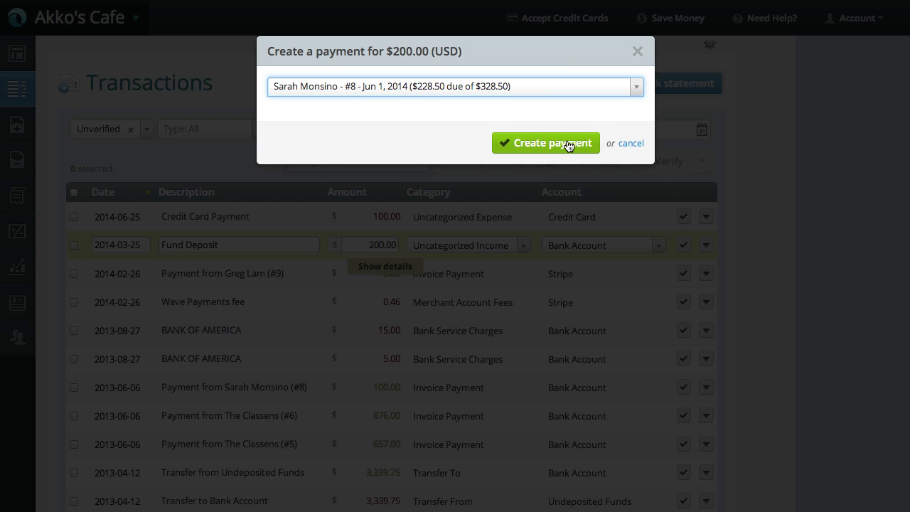
pyautogui.click(634, 145)
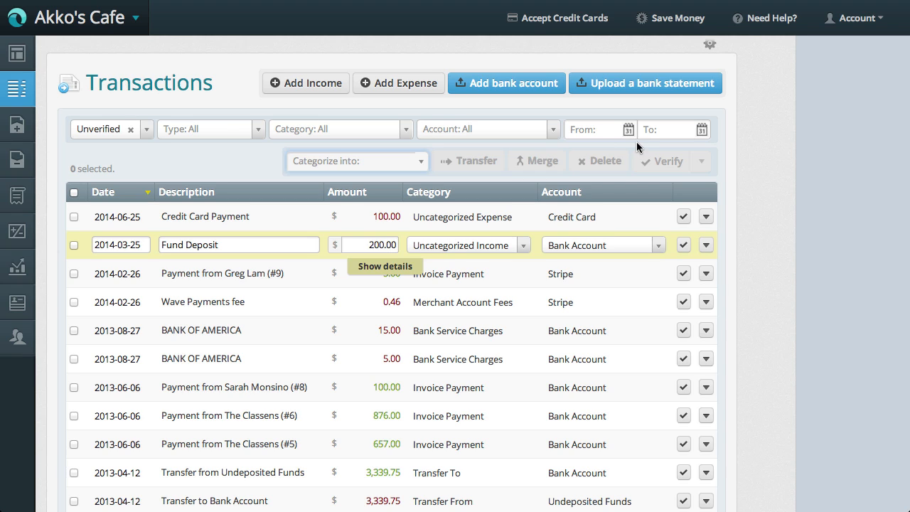
# - Start splitting the Fund Deposit transaction and name its two parts Fund Deposit 1 and Fund Deposit 2
pyautogui.click(705, 246)
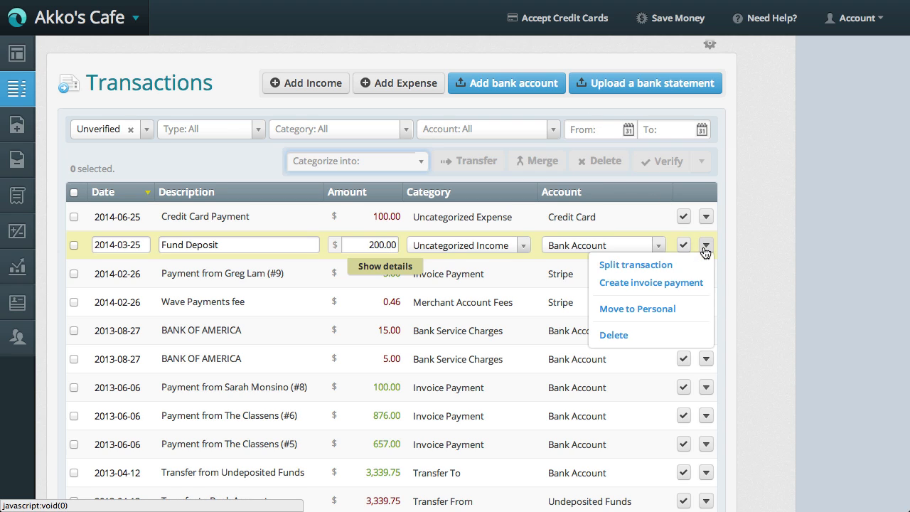
pyautogui.click(643, 264)
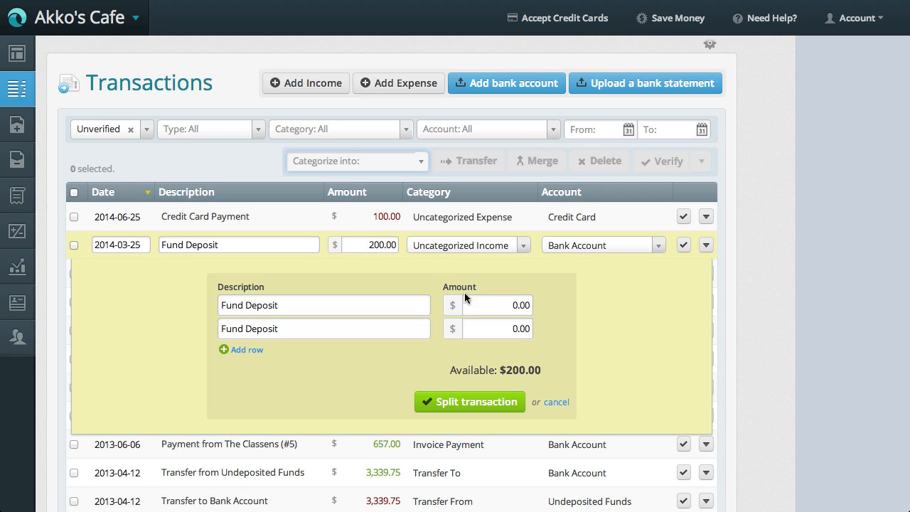
pyautogui.click(391, 308)
pyautogui.write('1')
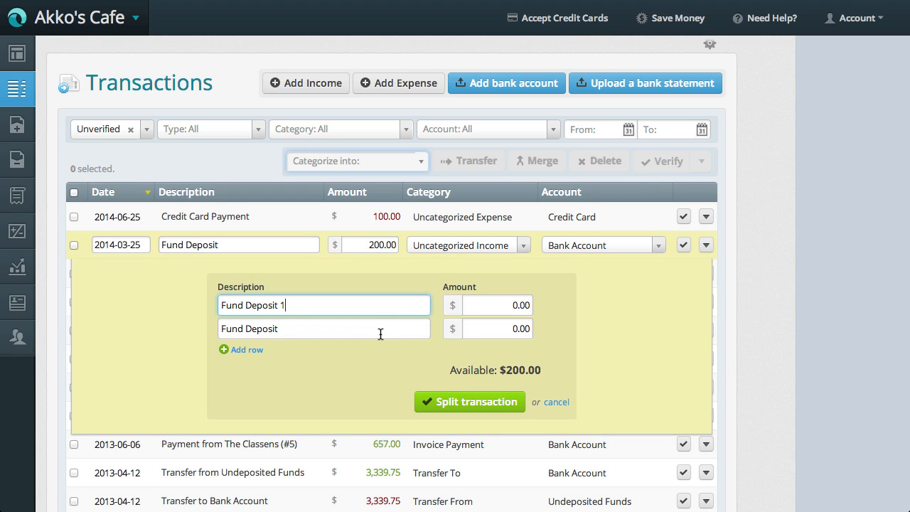
pyautogui.click(377, 333)
pyautogui.write('2')
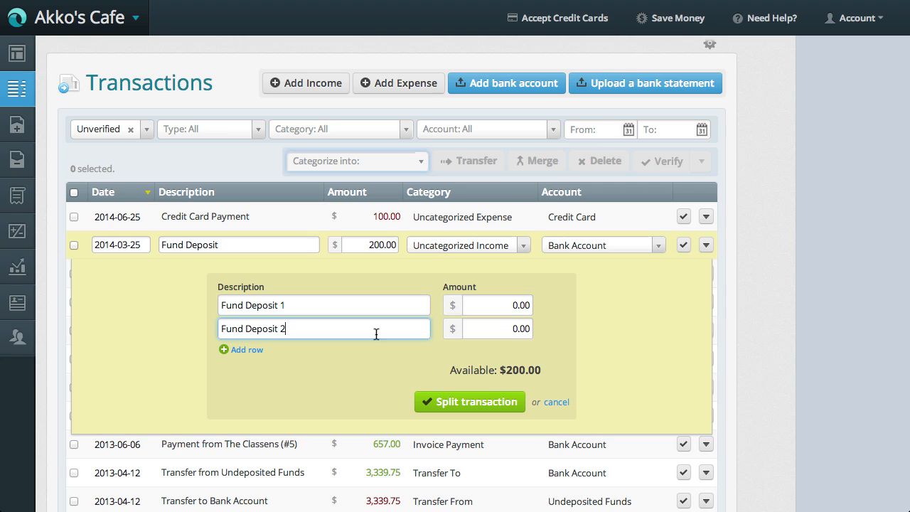
# - Set the amount of each part of the split to 100 and split the transaction
pyautogui.click(502, 305)
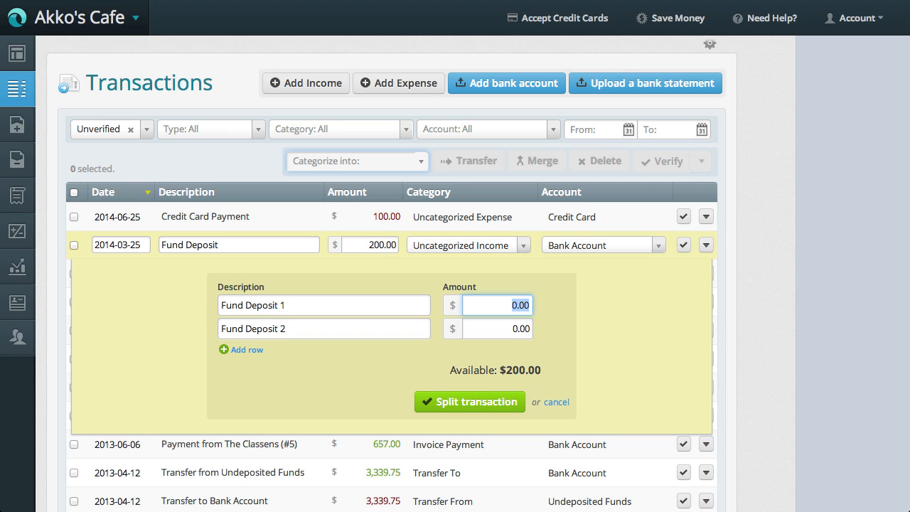
pyautogui.write('100')
pyautogui.press('Tab')
pyautogui.press('Tab')
pyautogui.write('100')
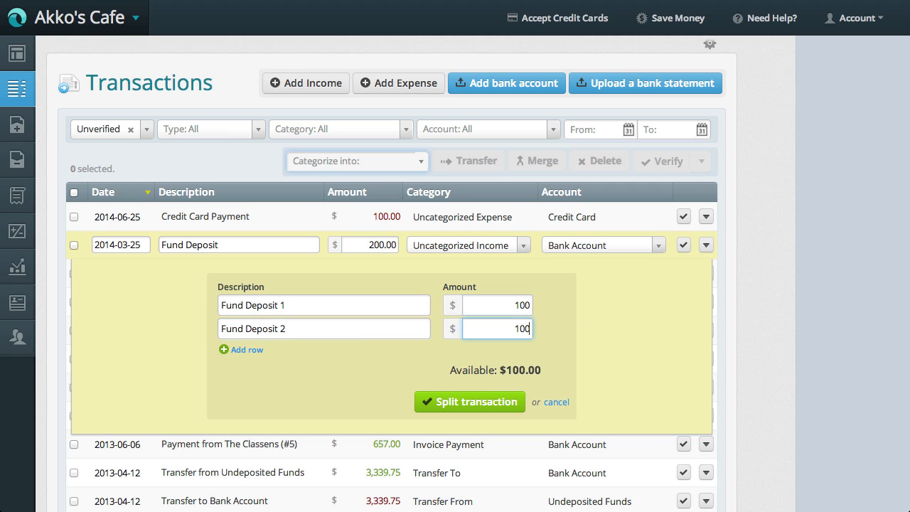
pyautogui.click(510, 401)
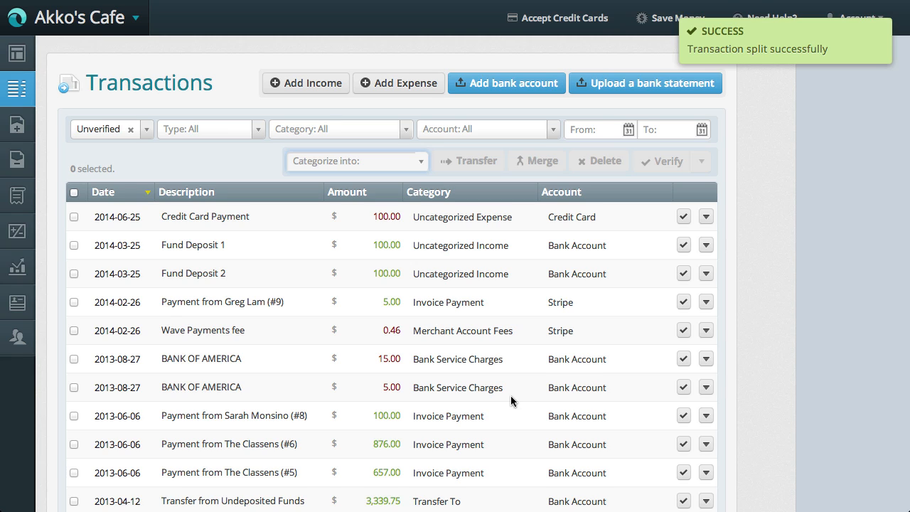
# - Mark the Credit Card Payment and Fund Deposit 1 transactions as a transfer between the credit card and bank account
pyautogui.click(74, 216)
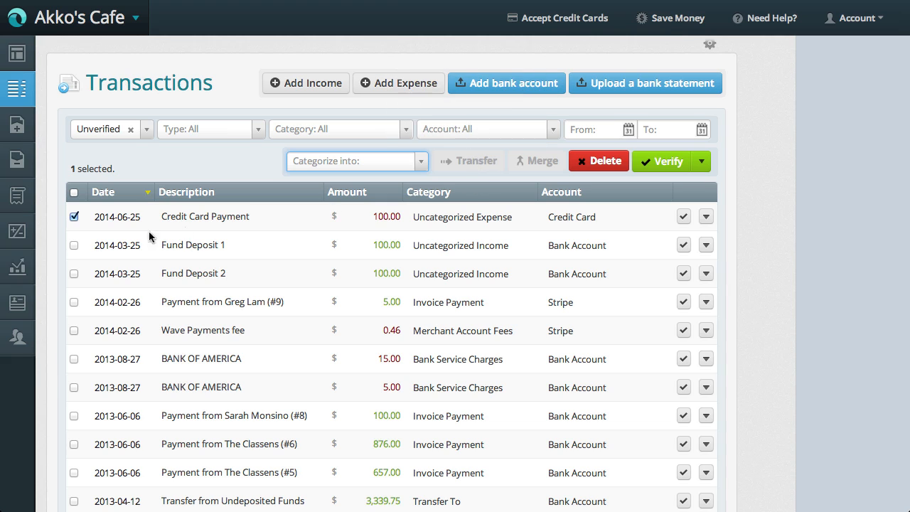
pyautogui.click(74, 245)
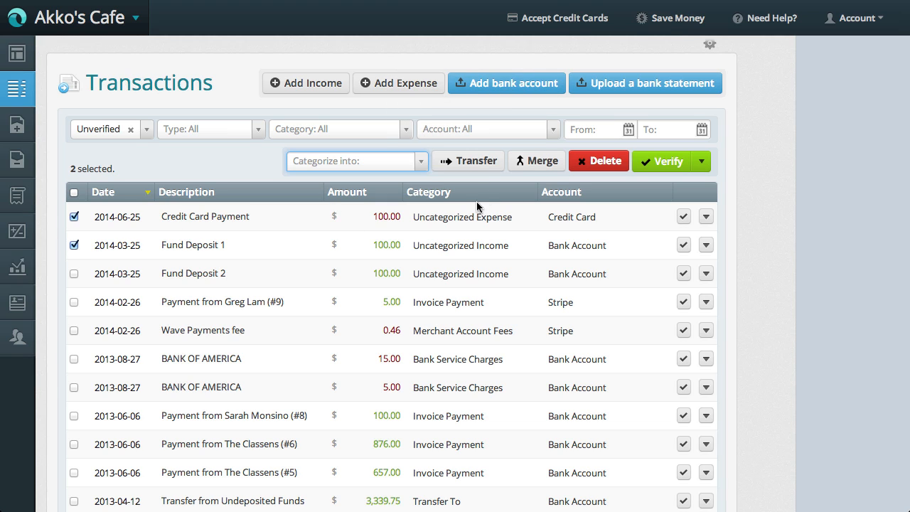
pyautogui.click(483, 172)
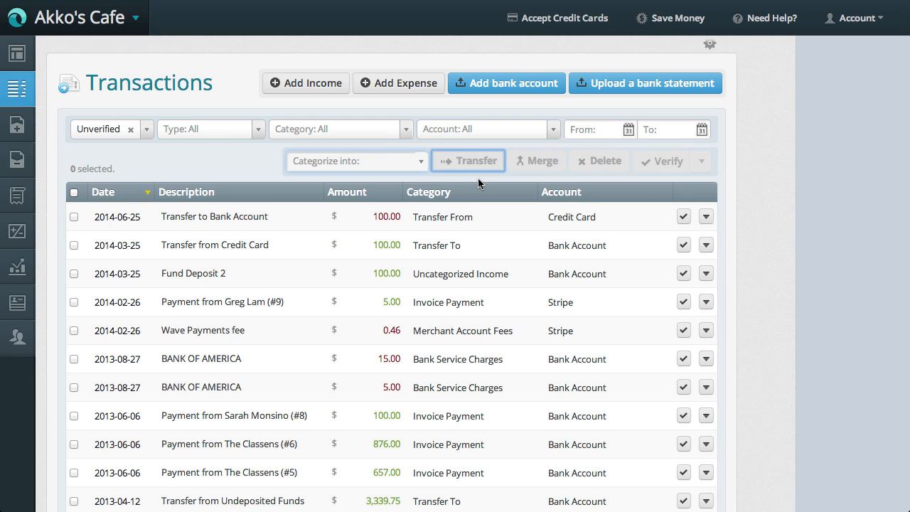
# - Filter the transactions to show all statuses for the Bank Account only
pyautogui.click(113, 132)
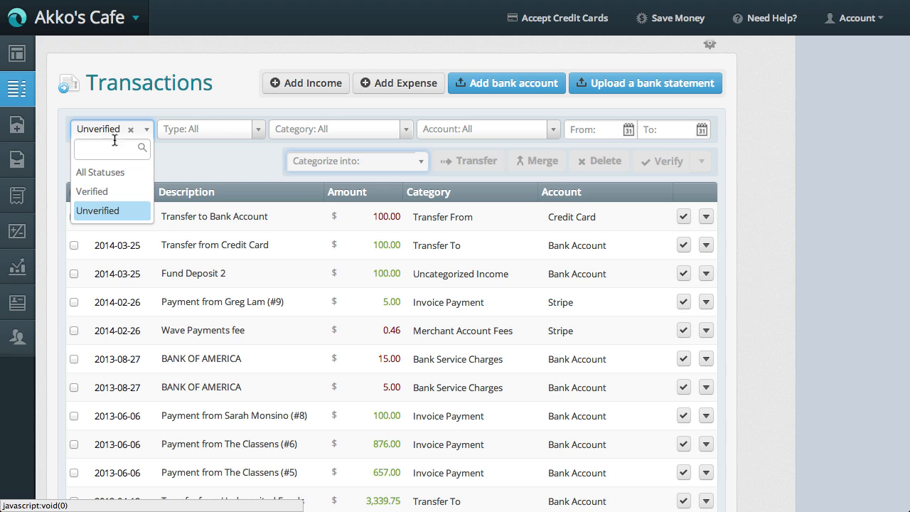
pyautogui.click(117, 174)
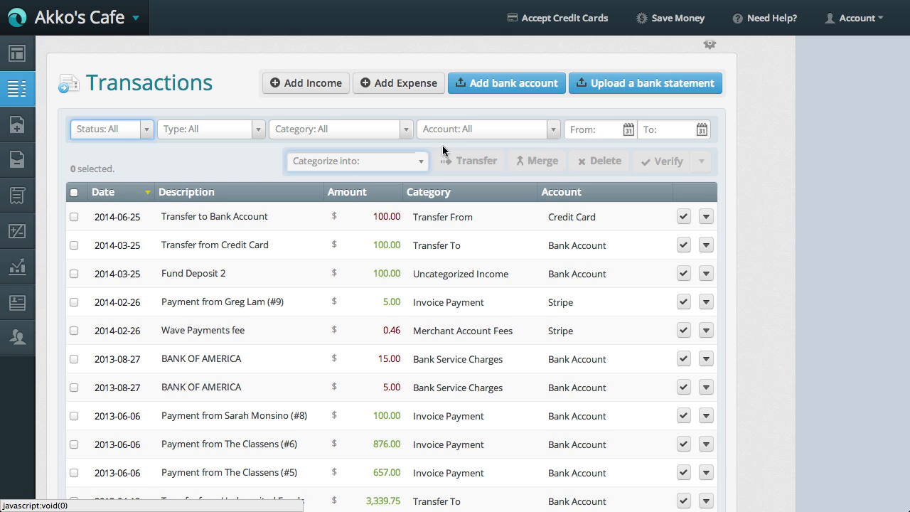
pyautogui.click(469, 135)
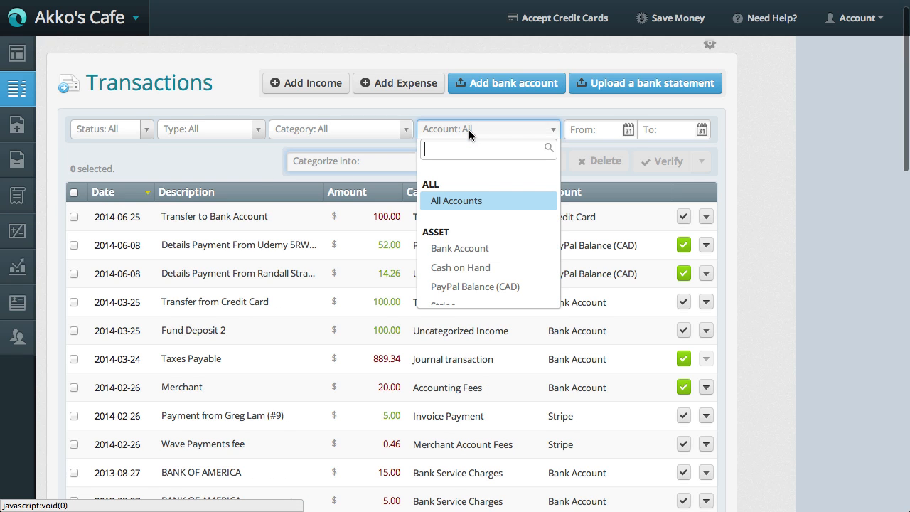
pyautogui.click(472, 248)
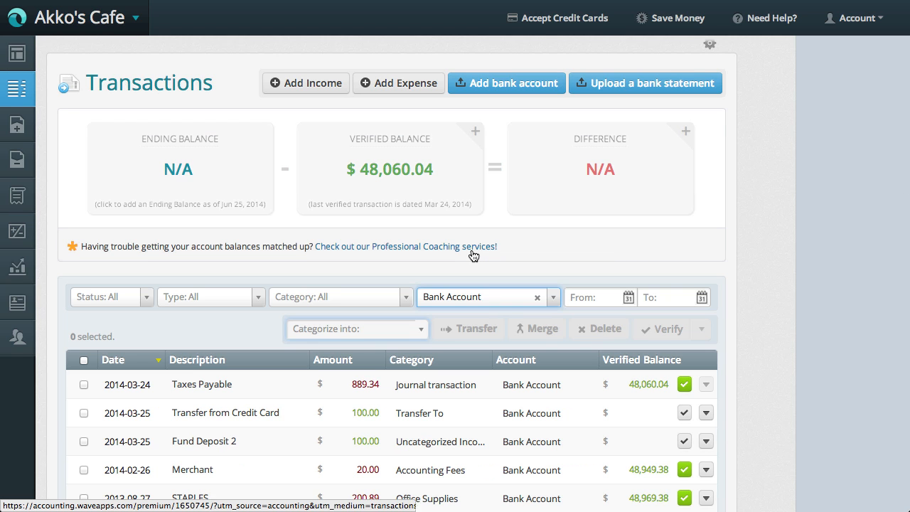
# - Verify the Fund Deposit 2 transaction in the bank account's list and return to the balance summary
pyautogui.scroll(-2, 473, 255)
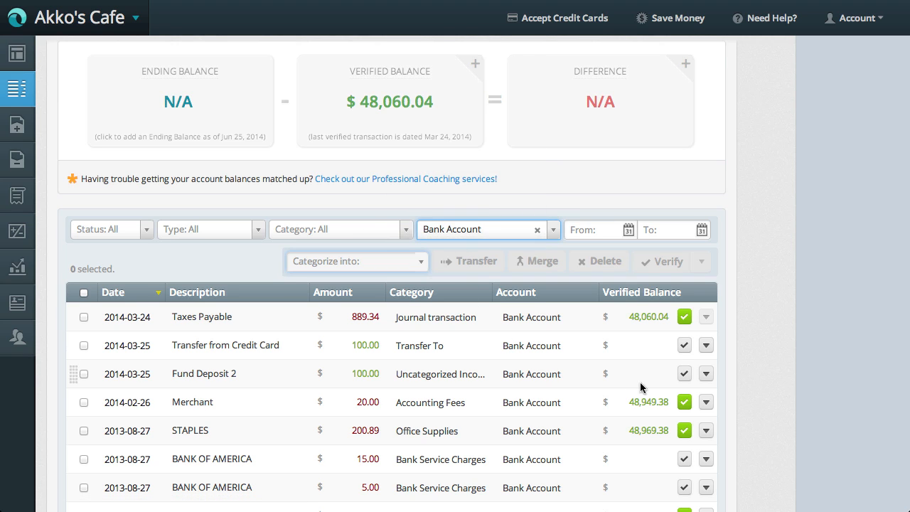
pyautogui.click(684, 373)
pyautogui.click(683, 345)
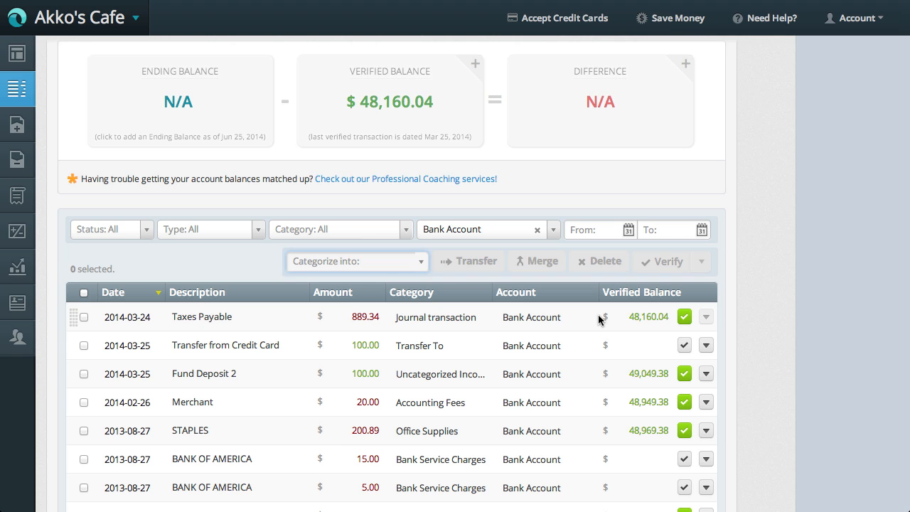
pyautogui.scroll(3, 599, 319)
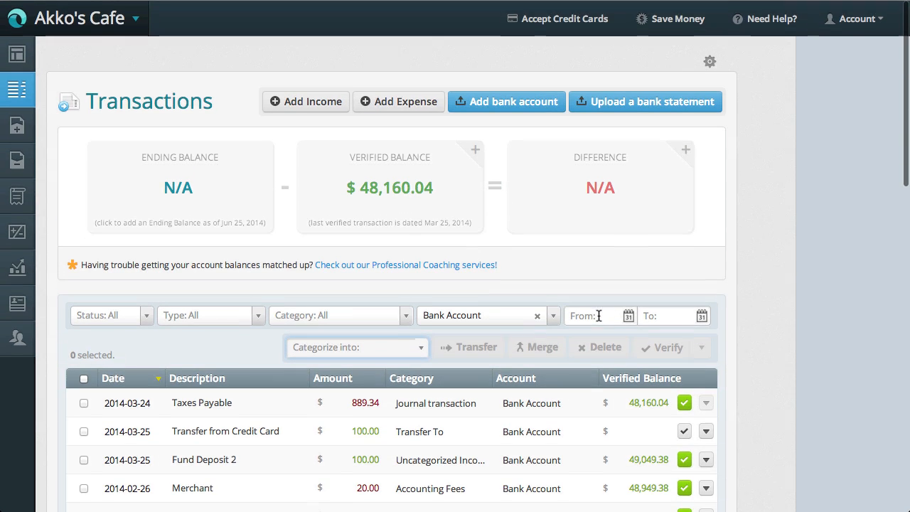
# - Open the help page and review the free email support and the premium support packages
pyautogui.click(766, 18)
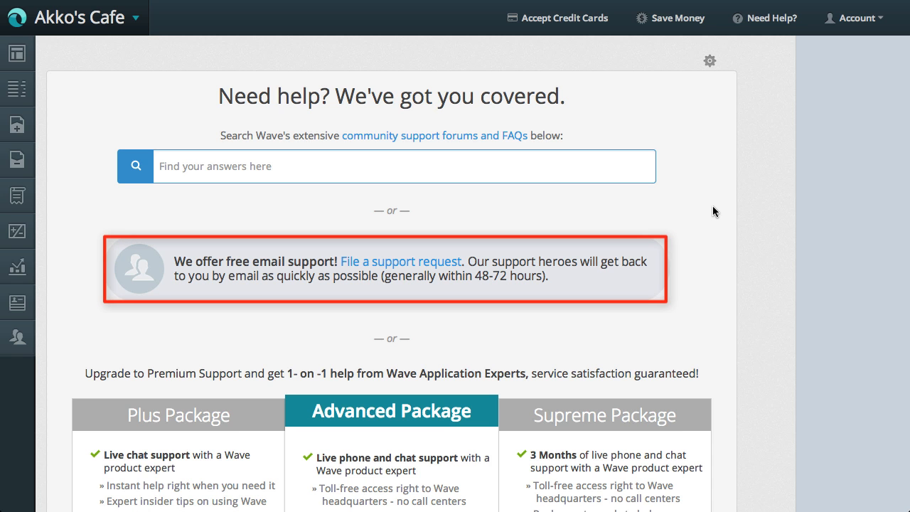
pyautogui.scroll(-5, 713, 211)
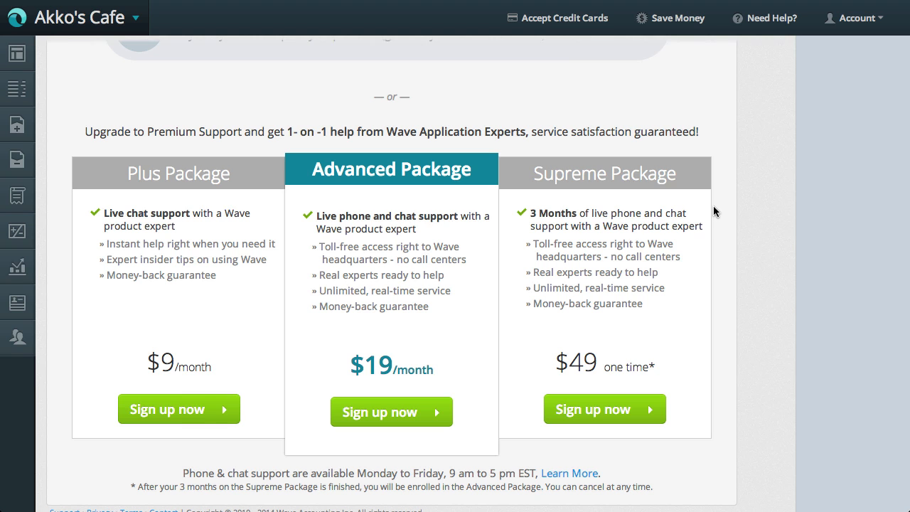
pyautogui.scroll(5, 712, 206)
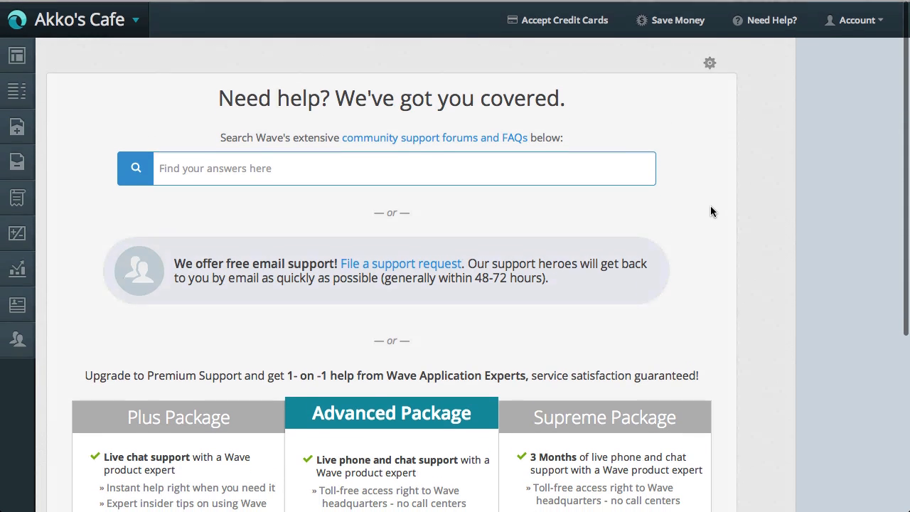
# - Search the help for "reconciliation", view the article "What is bank reconciliation and how do I use it?" and close it
pyautogui.click(492, 172)
pyautogui.write('reconciliation')
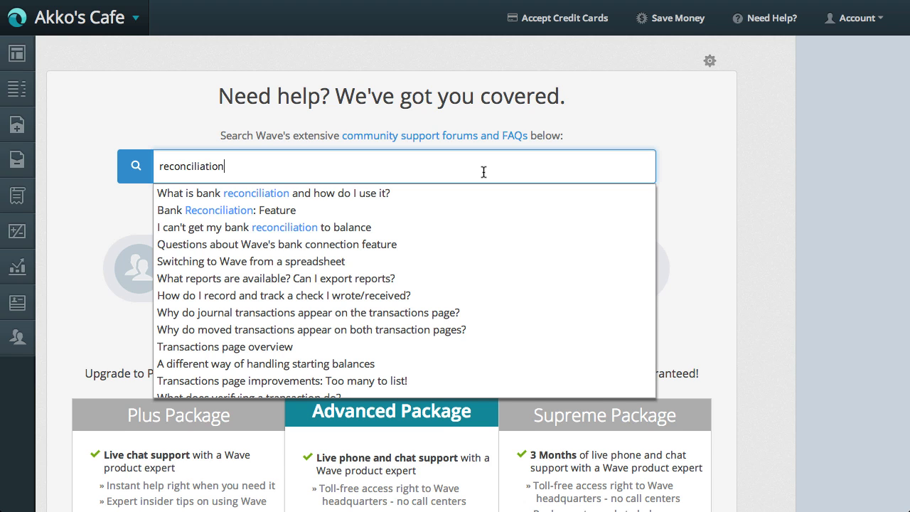
pyautogui.click(387, 195)
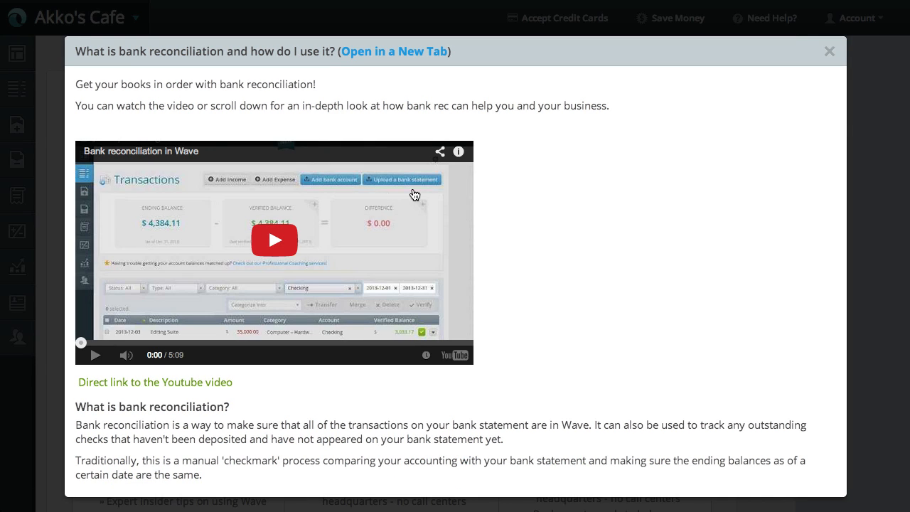
pyautogui.click(829, 52)
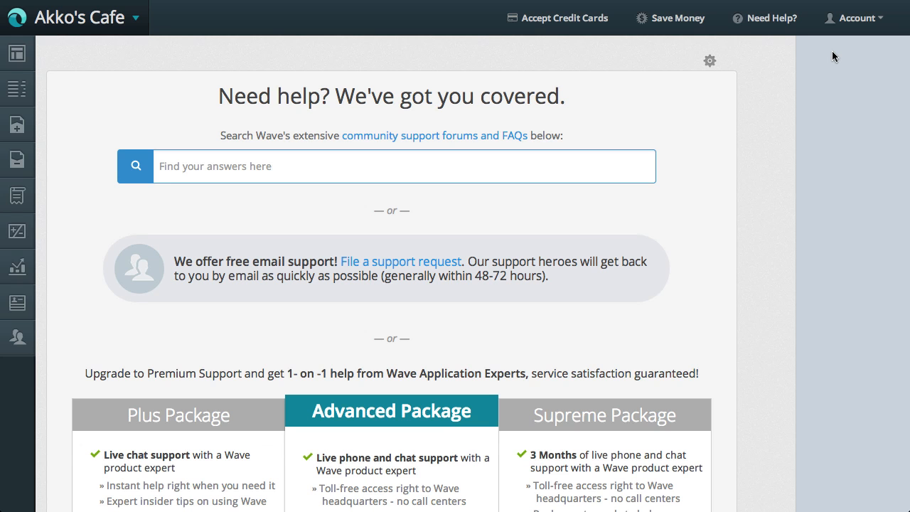
# - Go to the community support forums and FAQs and open the Wave Apps Tricks & Tips forum in Wave's Community Space
pyautogui.click(481, 136)
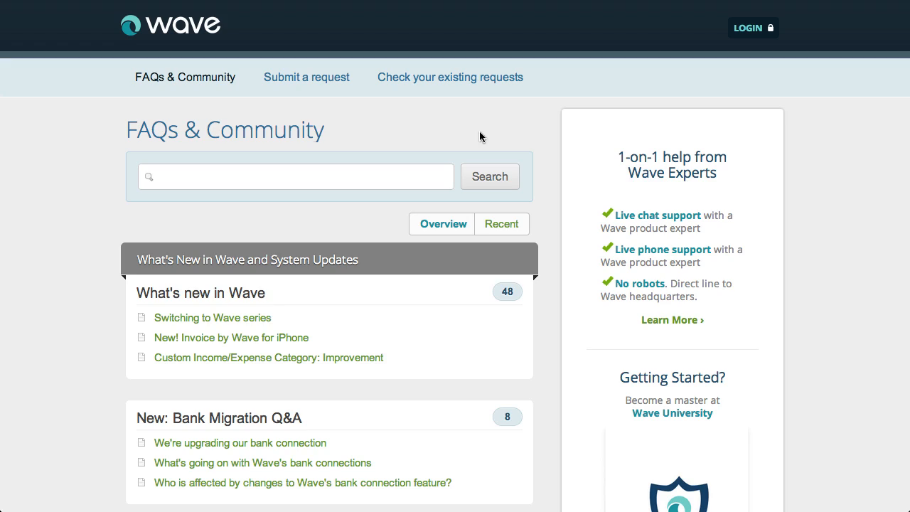
pyautogui.scroll(-20, 478, 135)
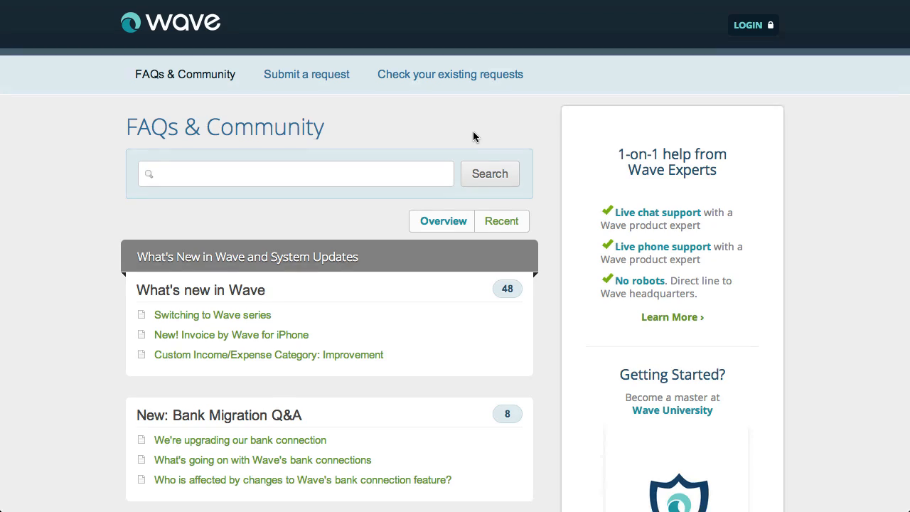
pyautogui.scroll(-20, 475, 137)
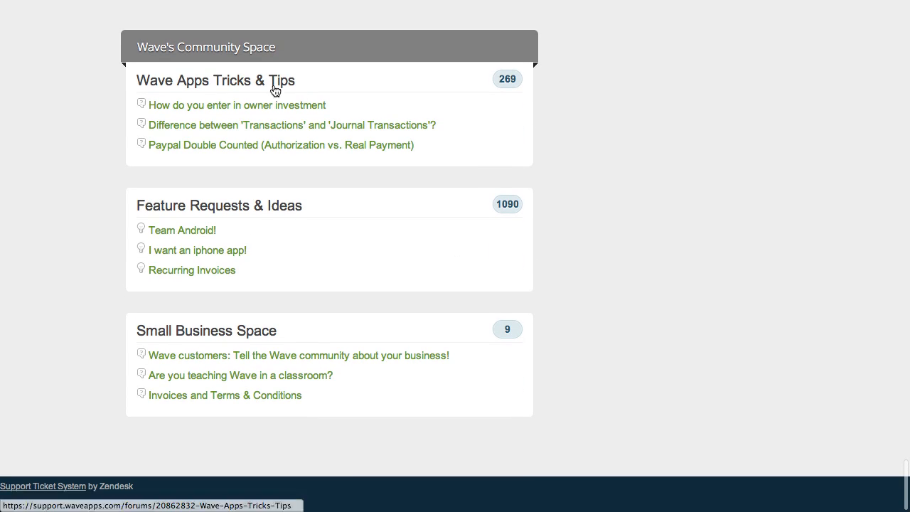
pyautogui.click(272, 87)
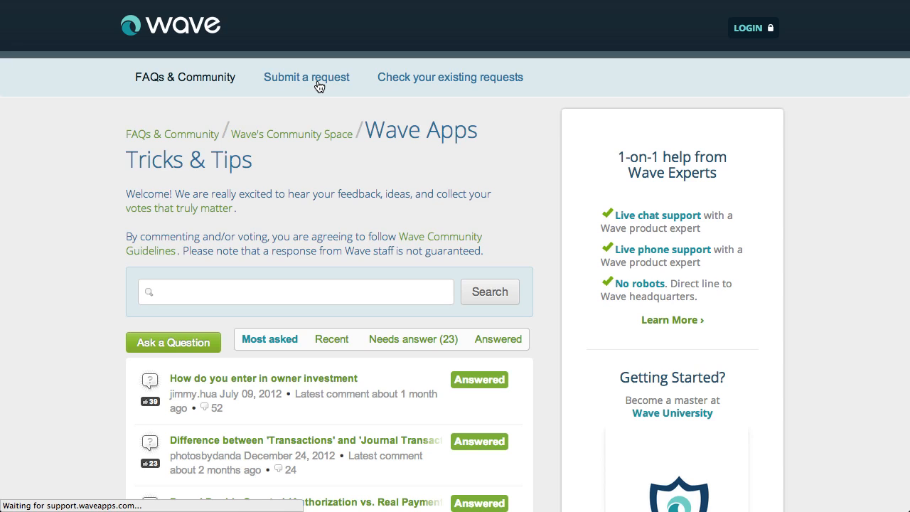